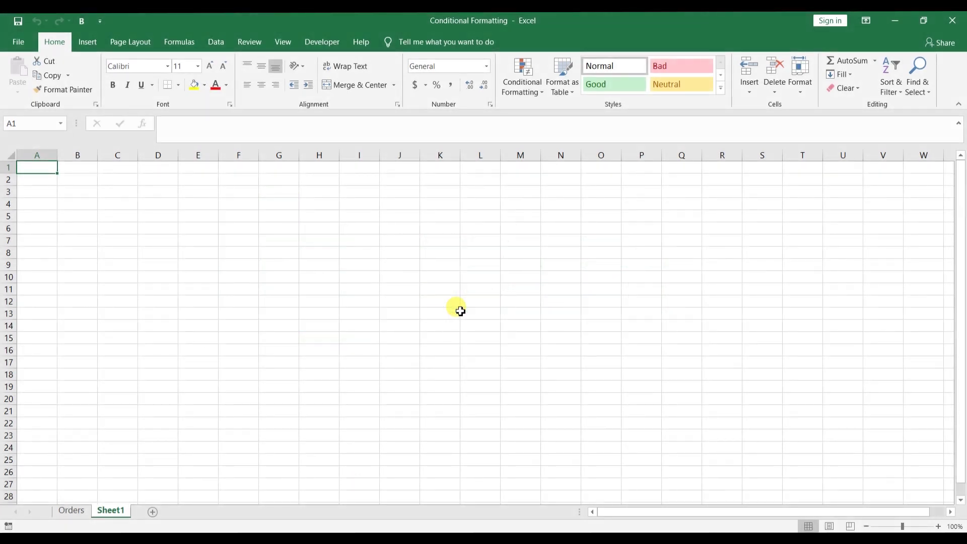
- Switch to the Orders sheet and move to the Total header in cell S1
{"action": "left_click", "coordinate": [71, 510]}
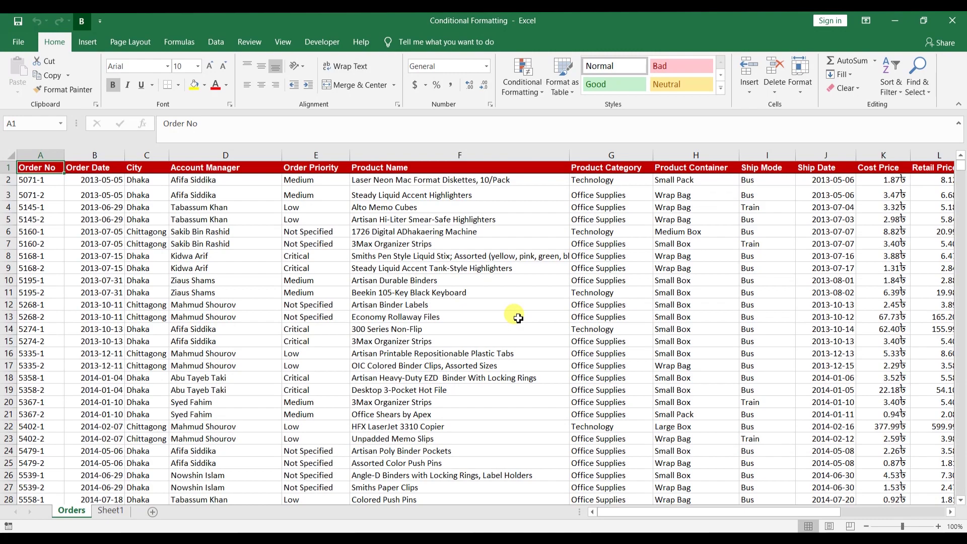
{"action": "key", "text": "Right"}
{"action": "key", "text": "Right"}
{"action": "key", "text": "Right"}
{"action": "key", "text": "Right"}
{"action": "key", "text": "Right"}
{"action": "key", "text": "Right"}
{"action": "key", "text": "Right"}
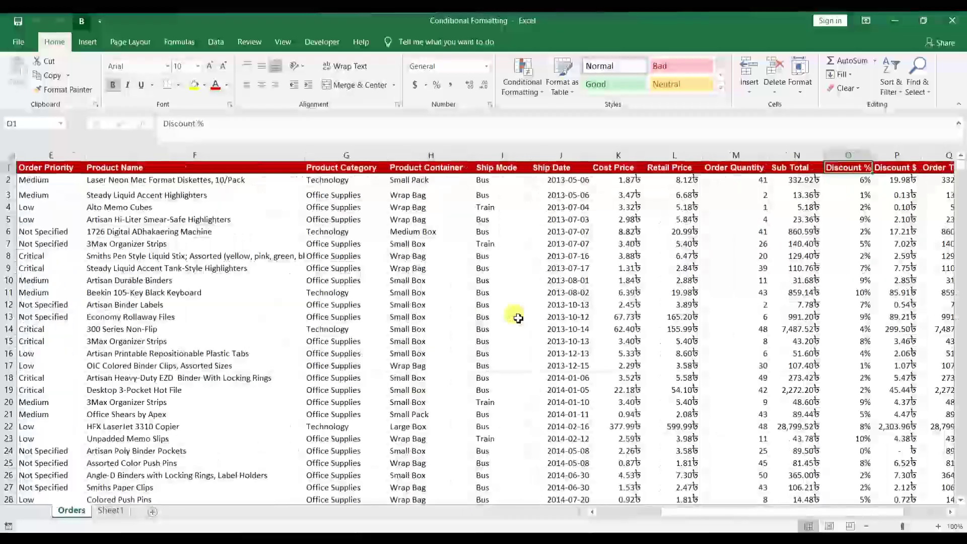
{"action": "key", "text": "Right"}
{"action": "key", "text": "Right"}
{"action": "key", "text": "Right"}
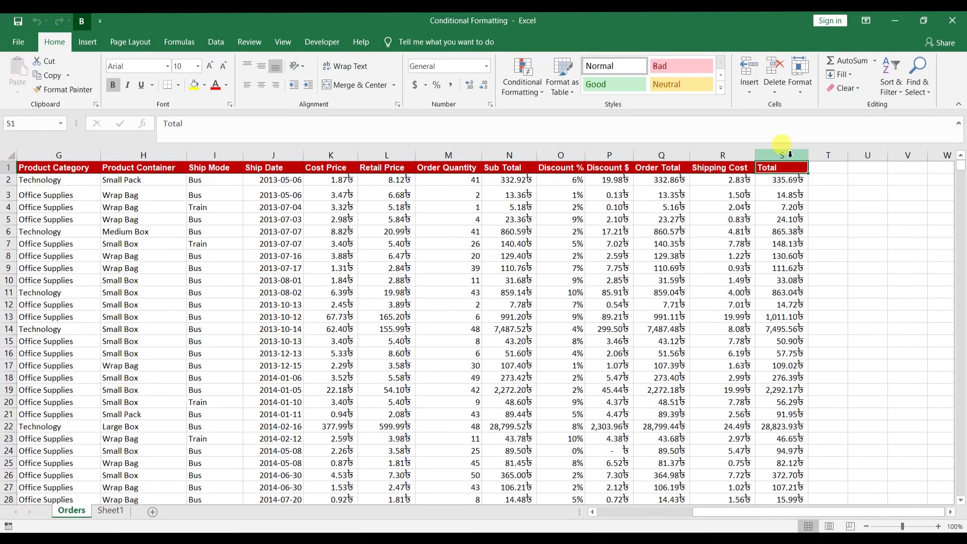
- Add a Greater Than 200 rule to column S using Green Fill with Dark Green Text
{"action": "left_click", "coordinate": [789, 154]}
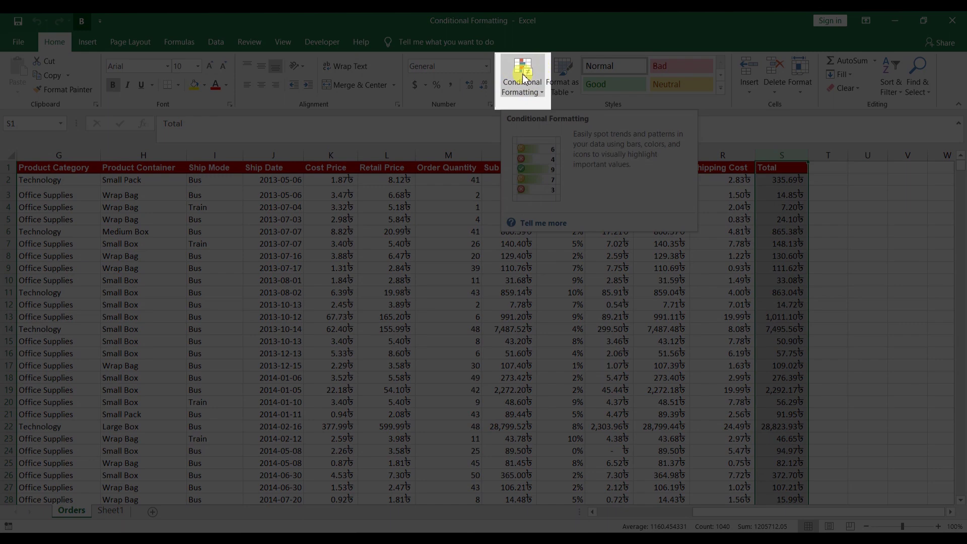
{"action": "left_click", "coordinate": [522, 73]}
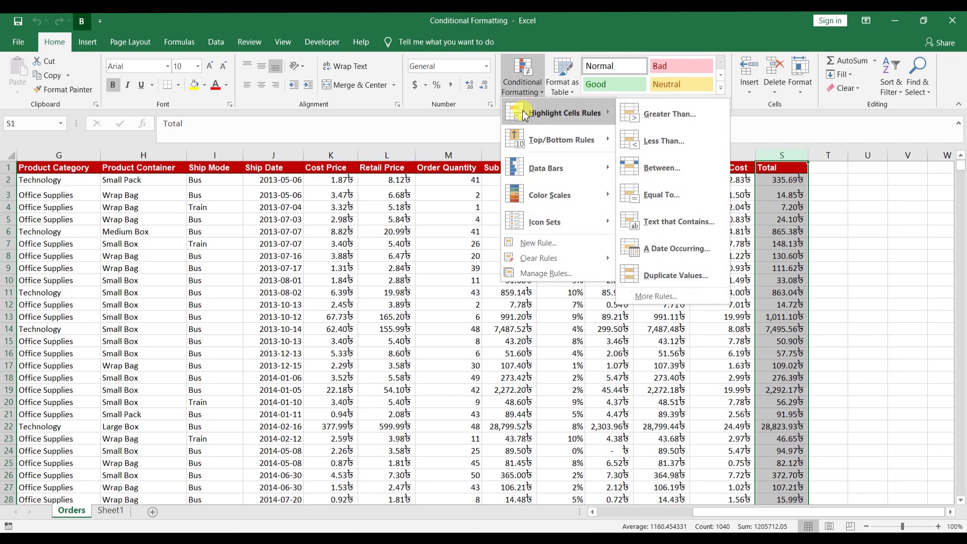
{"action": "mouse_move", "coordinate": [498, 120]}
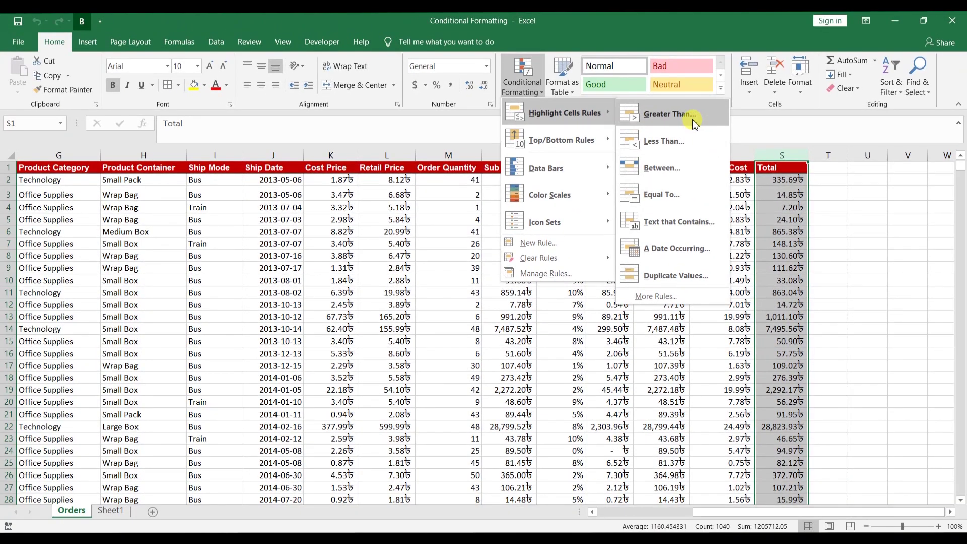
{"action": "left_click", "coordinate": [695, 123]}
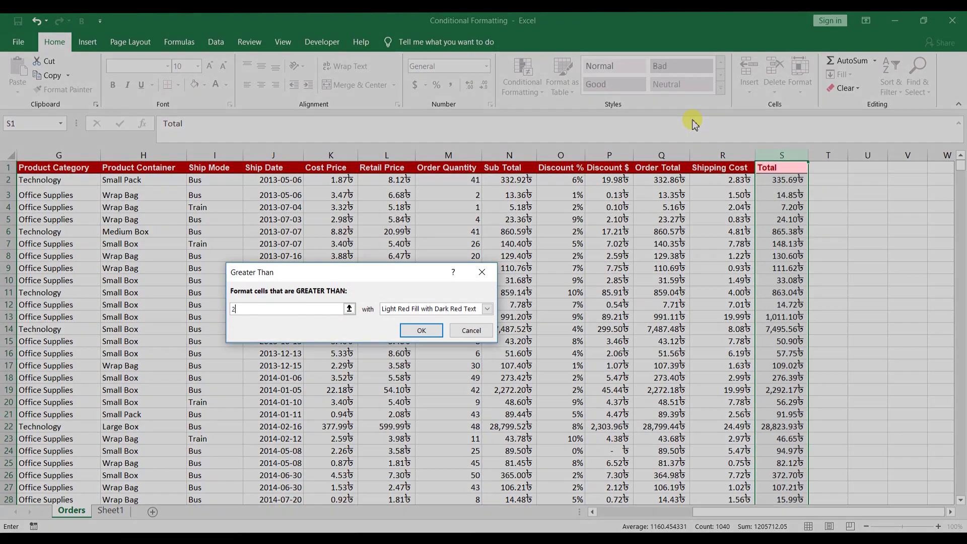
{"action": "type", "text": "200"}
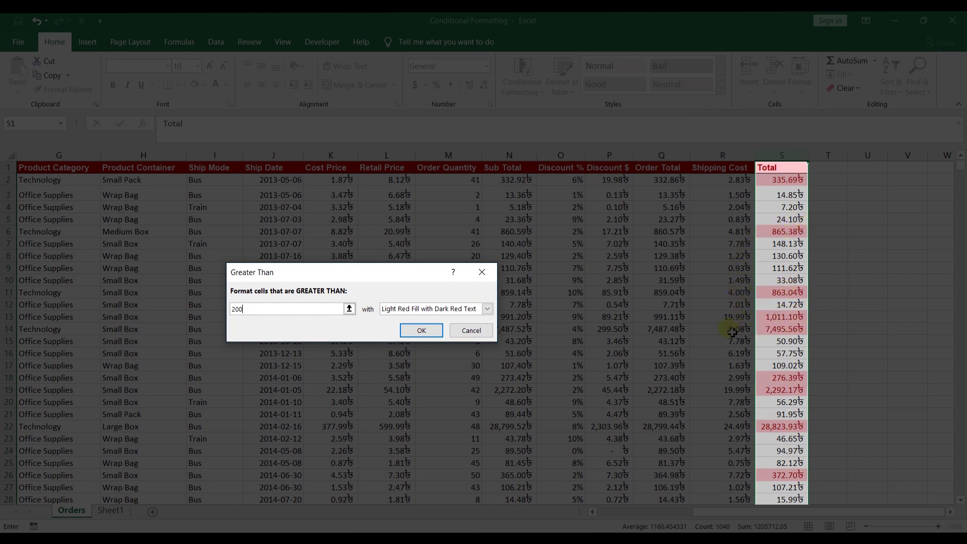
{"action": "left_click", "coordinate": [487, 308]}
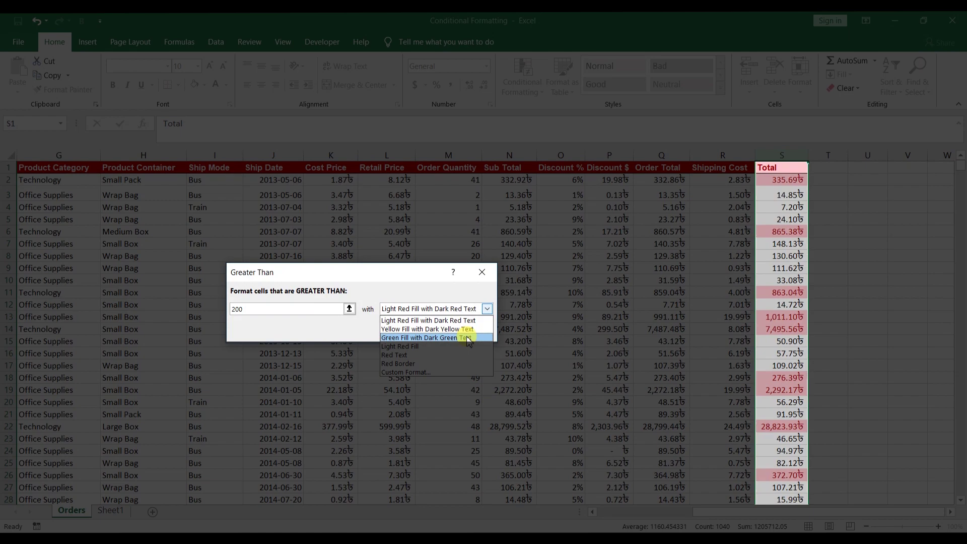
{"action": "left_click", "coordinate": [468, 337]}
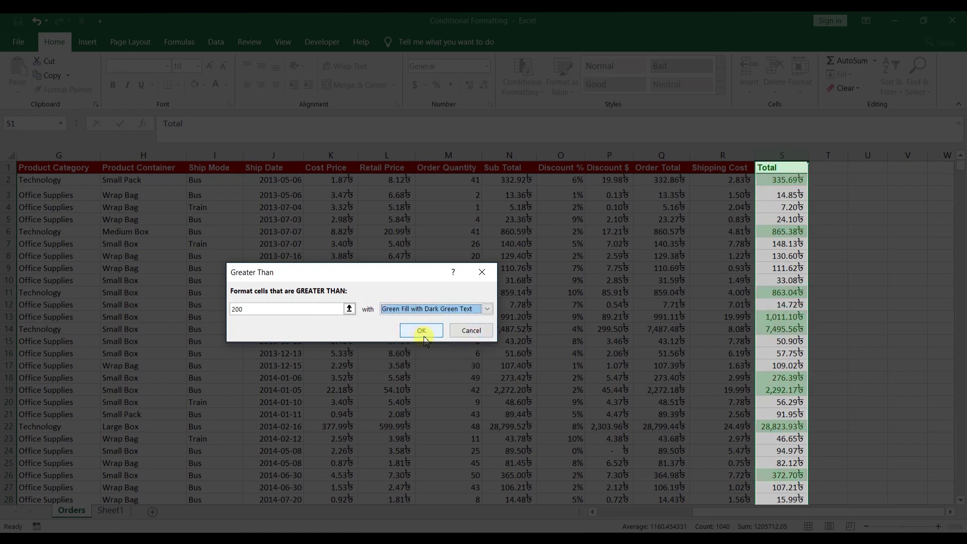
{"action": "left_click", "coordinate": [424, 332]}
{"action": "left_click", "coordinate": [782, 168]}
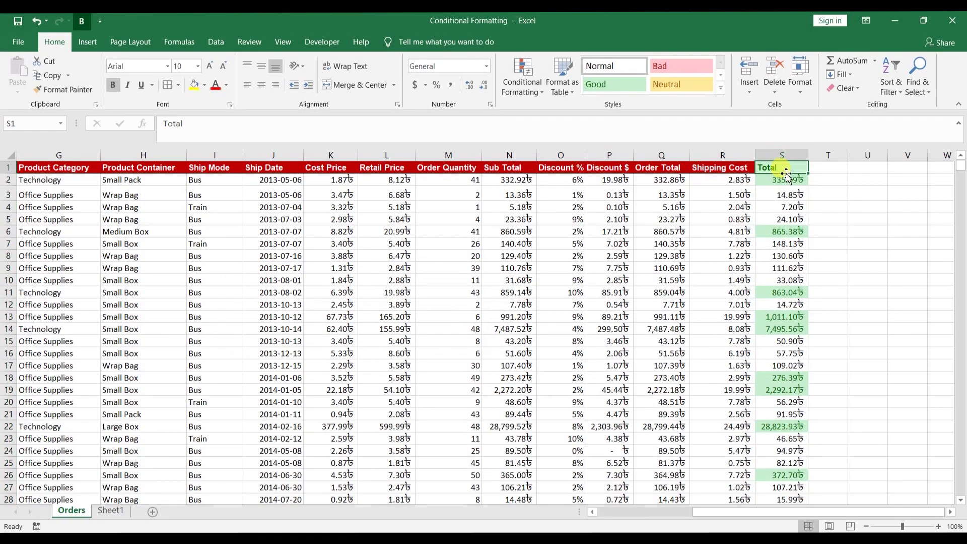
{"action": "left_click", "coordinate": [792, 157]}
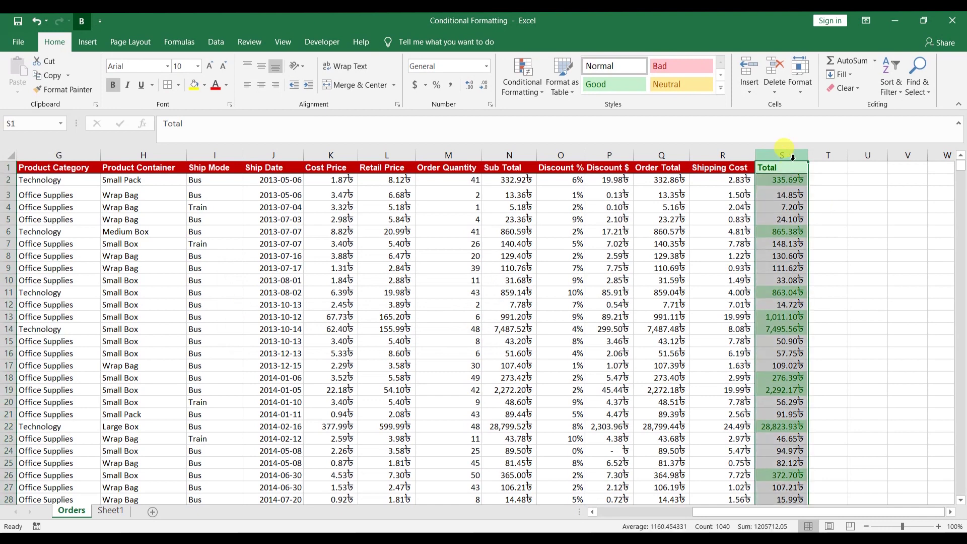
{"action": "left_click", "coordinate": [522, 86]}
{"action": "mouse_move", "coordinate": [563, 112]}
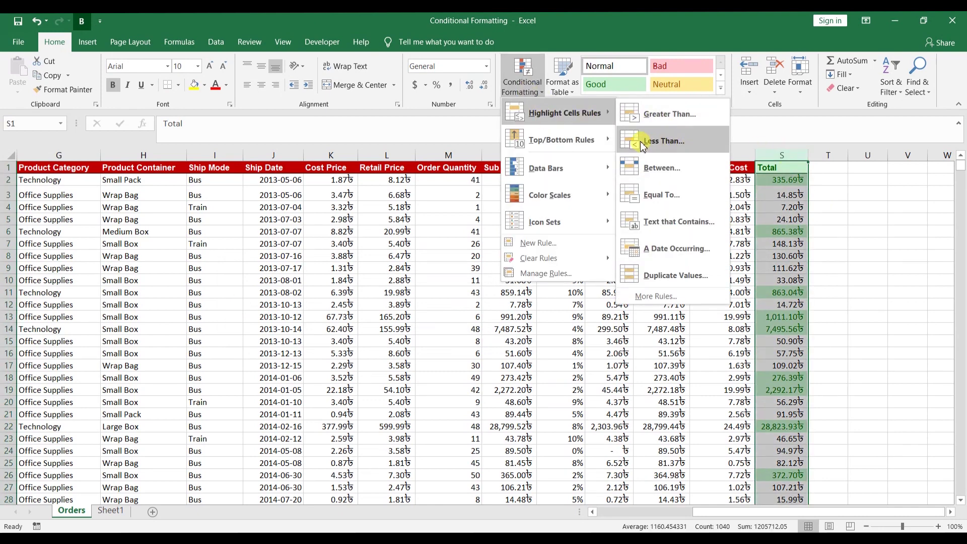
- Add a Less Than 40 rule to the Total column using Light Red Fill with Dark Red Text
{"action": "left_click", "coordinate": [700, 145]}
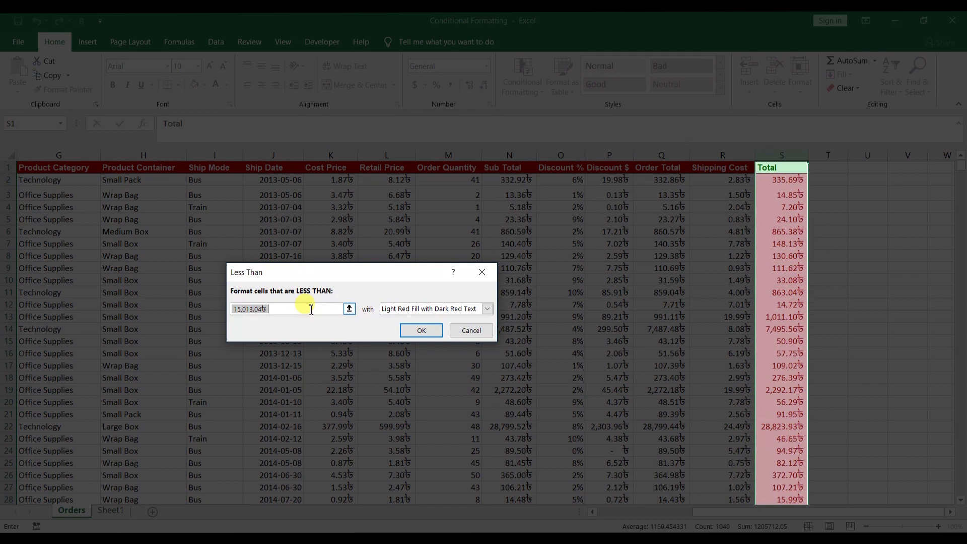
{"action": "type", "text": "40"}
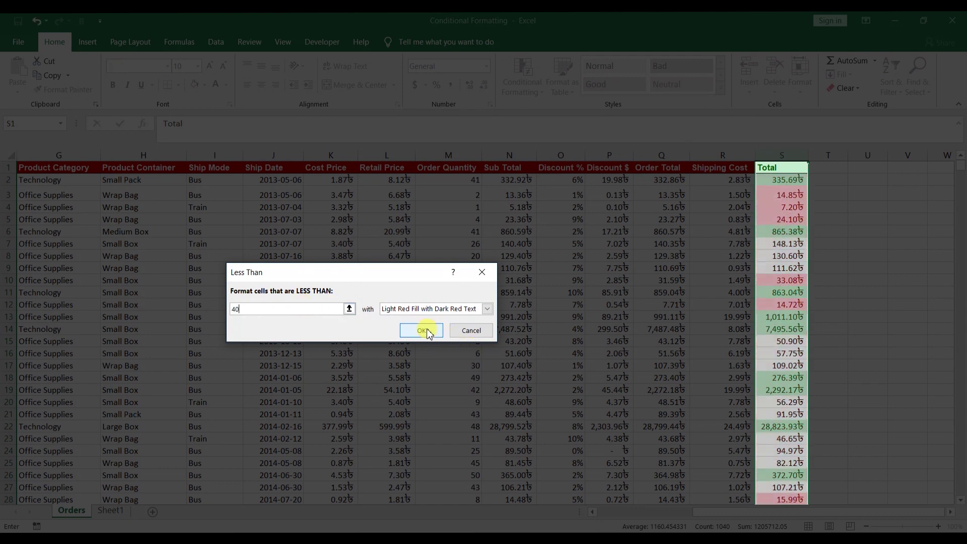
{"action": "left_click", "coordinate": [427, 332]}
{"action": "left_click", "coordinate": [791, 182]}
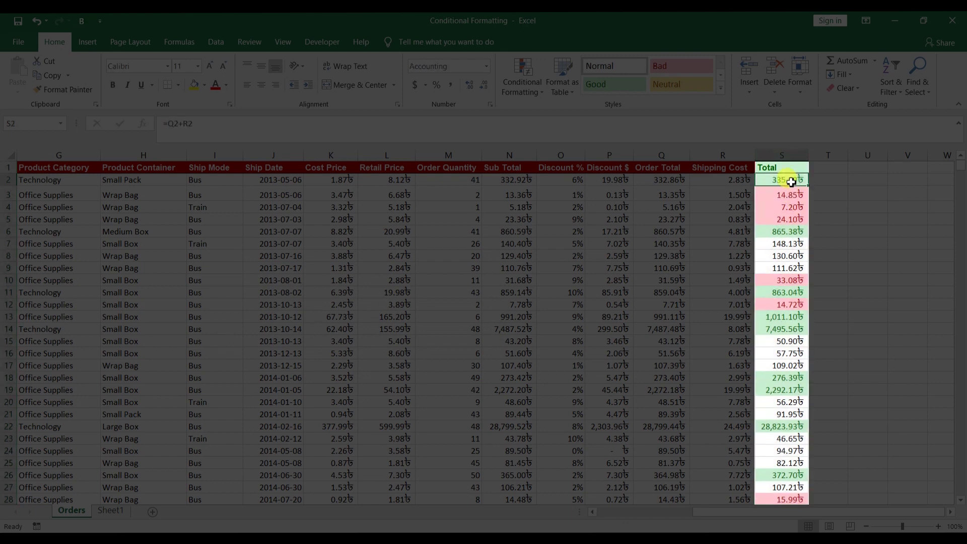
{"action": "key", "text": "Down"}
{"action": "key", "text": "Down"}
{"action": "key", "text": "Down"}
{"action": "key", "text": "Down"}
{"action": "key", "text": "Down"}
{"action": "key", "text": "Down"}
{"action": "key", "text": "Down"}
{"action": "key", "text": "Down"}
{"action": "key", "text": "Down"}
{"action": "key", "text": "Down"}
{"action": "key", "text": "Down"}
{"action": "key", "text": "Down"}
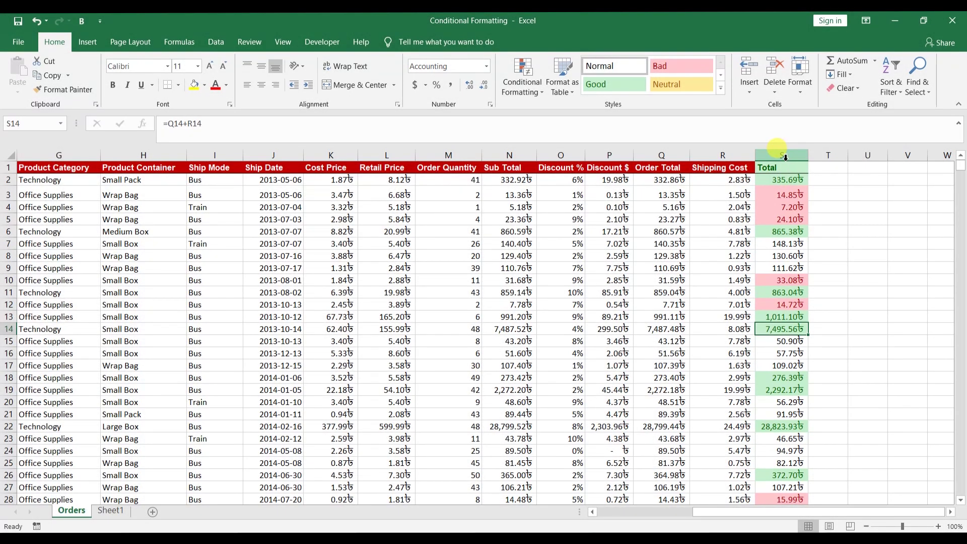
{"action": "left_click", "coordinate": [789, 157]}
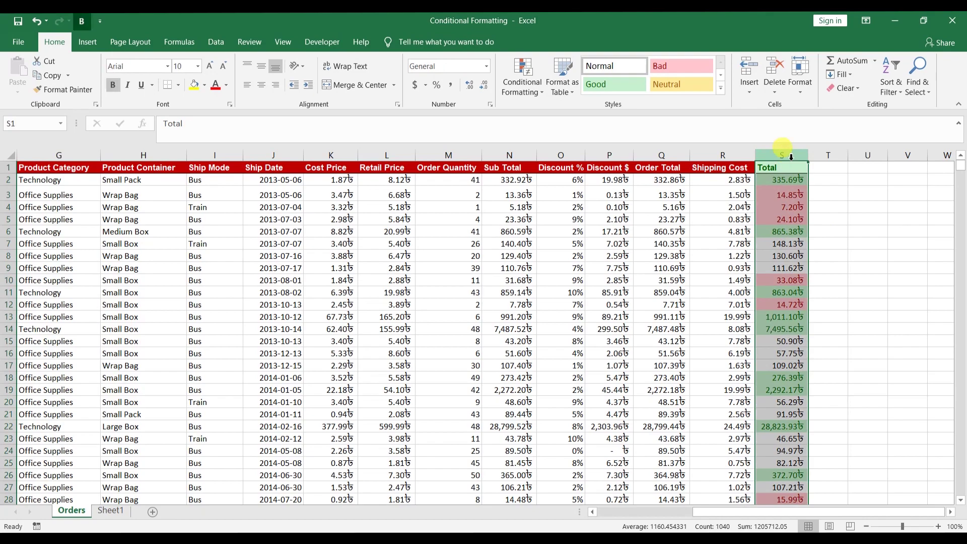
- Clear the conditional formatting rules from the selected Total column (column S)
{"action": "left_click", "coordinate": [524, 90]}
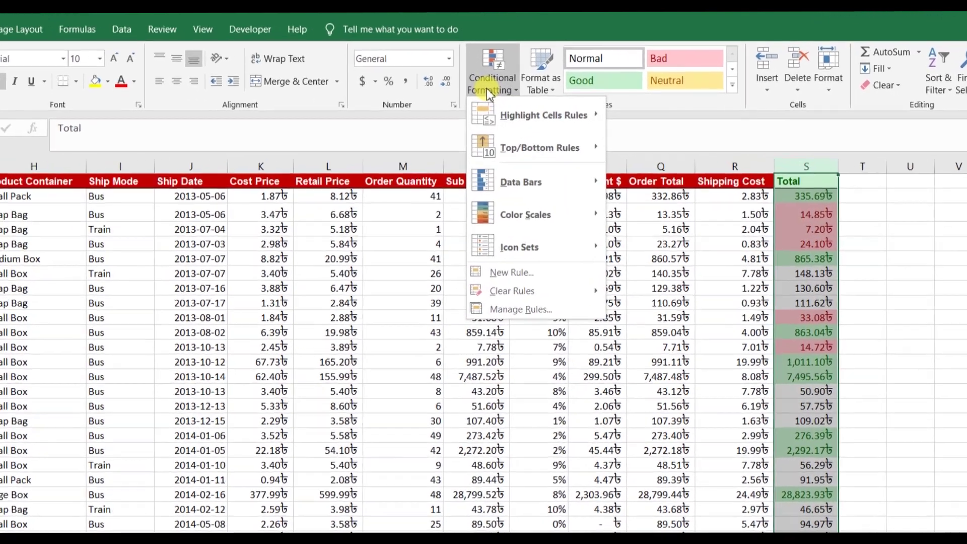
{"action": "mouse_move", "coordinate": [488, 317]}
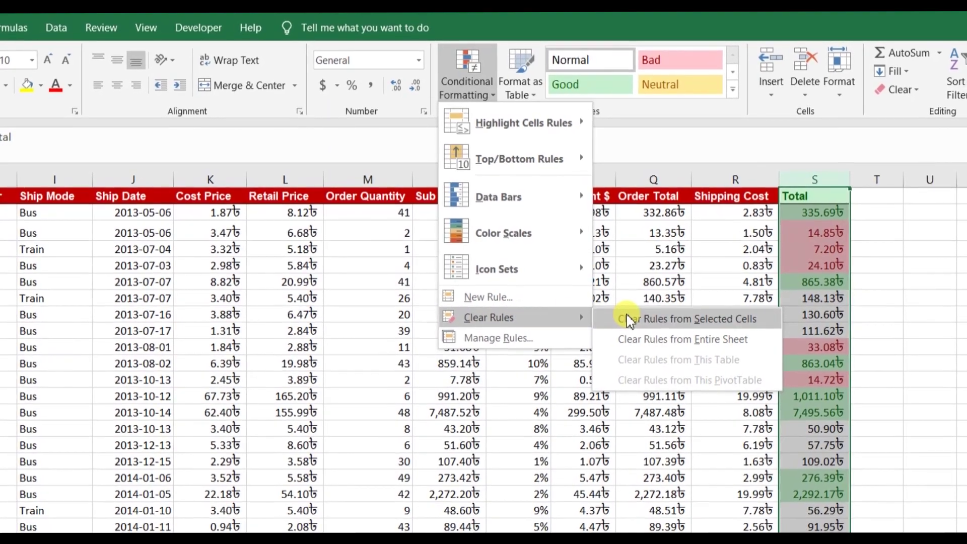
{"action": "left_click", "coordinate": [628, 318]}
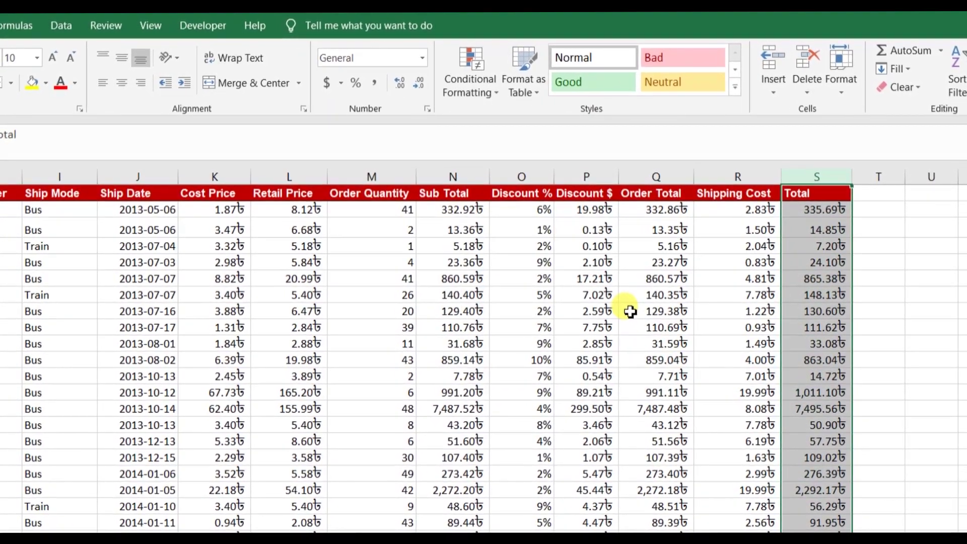
{"action": "left_click", "coordinate": [817, 193]}
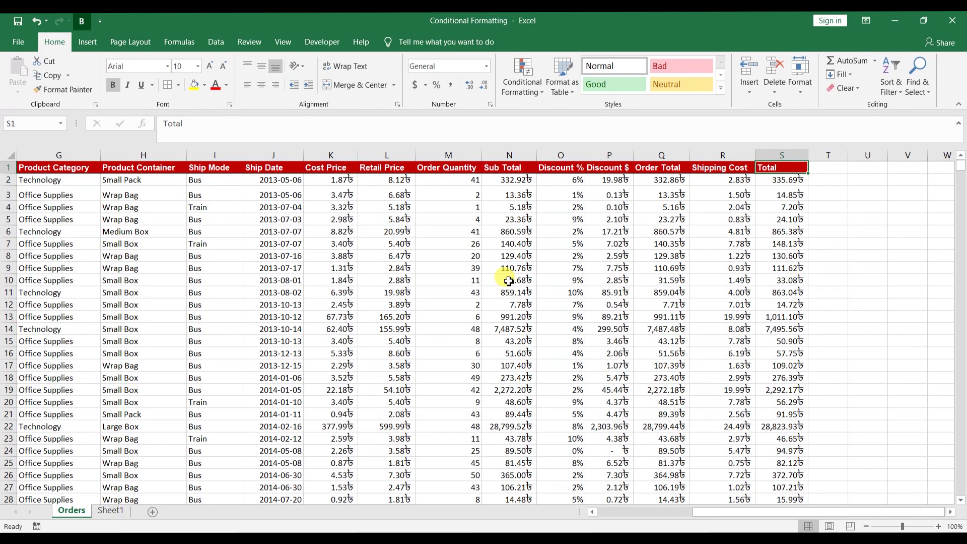
{"action": "key", "text": "Left"}
{"action": "key", "text": "Left"}
{"action": "key", "text": "Left"}
{"action": "key", "text": "Left"}
{"action": "key", "text": "Left"}
{"action": "key", "text": "Left"}
{"action": "key", "text": "Left"}
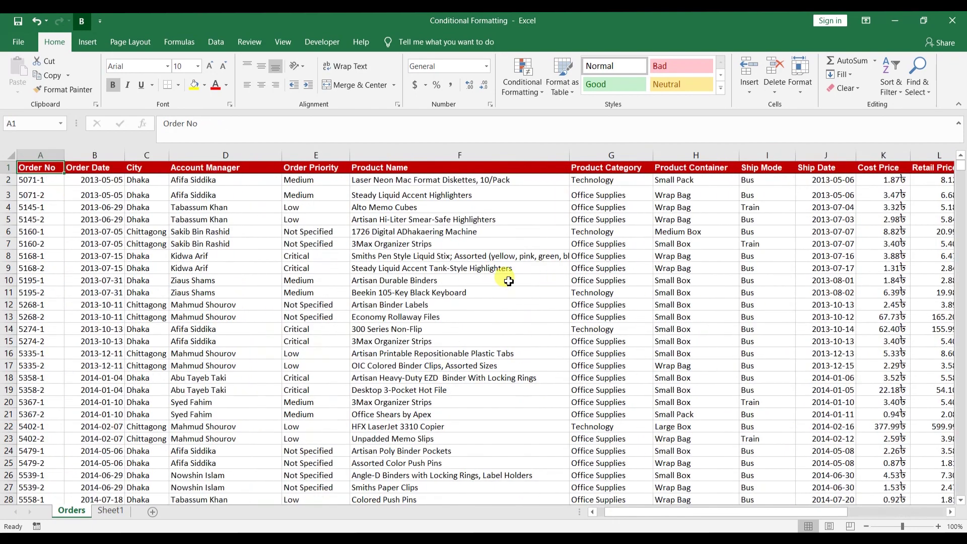
{"action": "left_click", "coordinate": [257, 156]}
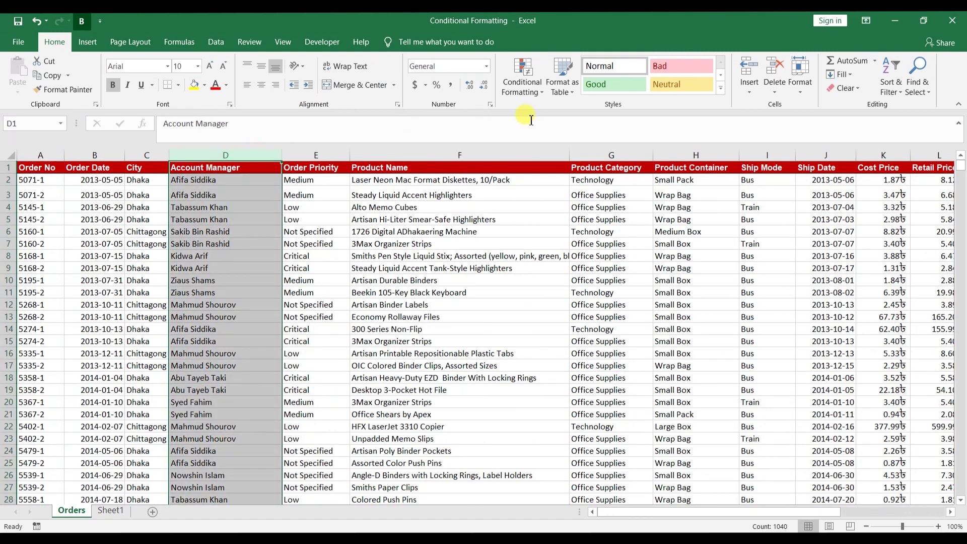
- Add a Text that Contains rule for the chosen manager's name with Yellow Fill with Dark Yellow Text
{"action": "left_click", "coordinate": [523, 80]}
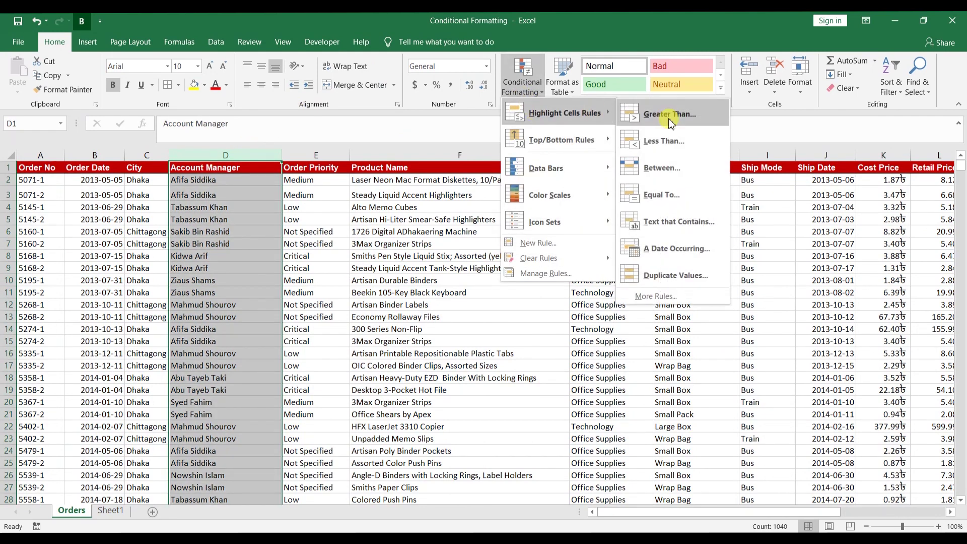
{"action": "mouse_move", "coordinate": [558, 112]}
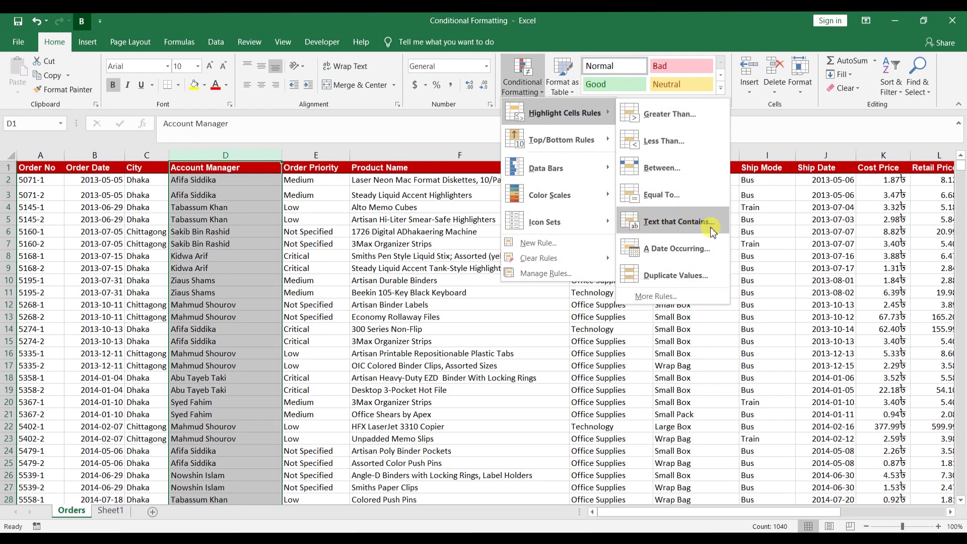
{"action": "left_click", "coordinate": [665, 226]}
{"action": "left_click", "coordinate": [296, 311]}
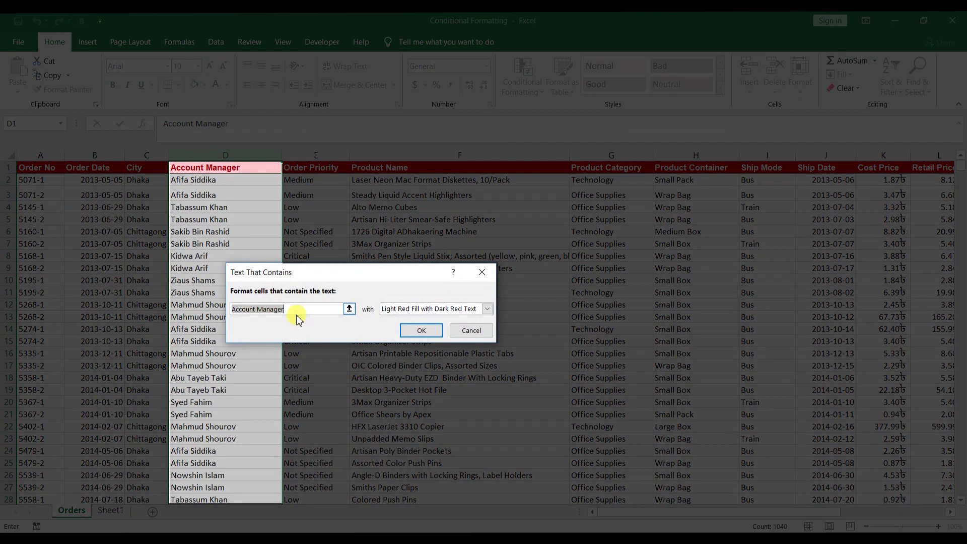
{"action": "key", "text": "BackSpace"}
{"action": "type", "text": "akib Bin Rashid"}
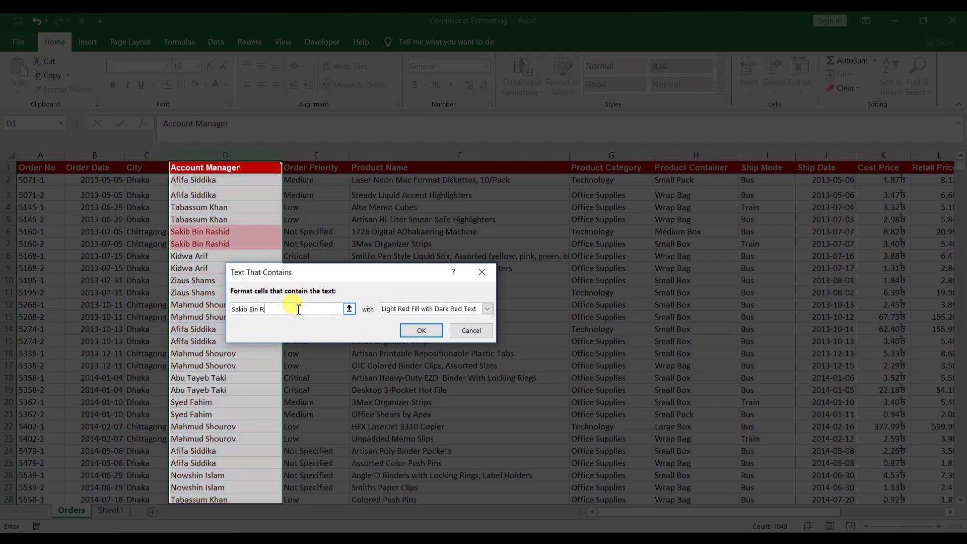
{"action": "left_click", "coordinate": [487, 309]}
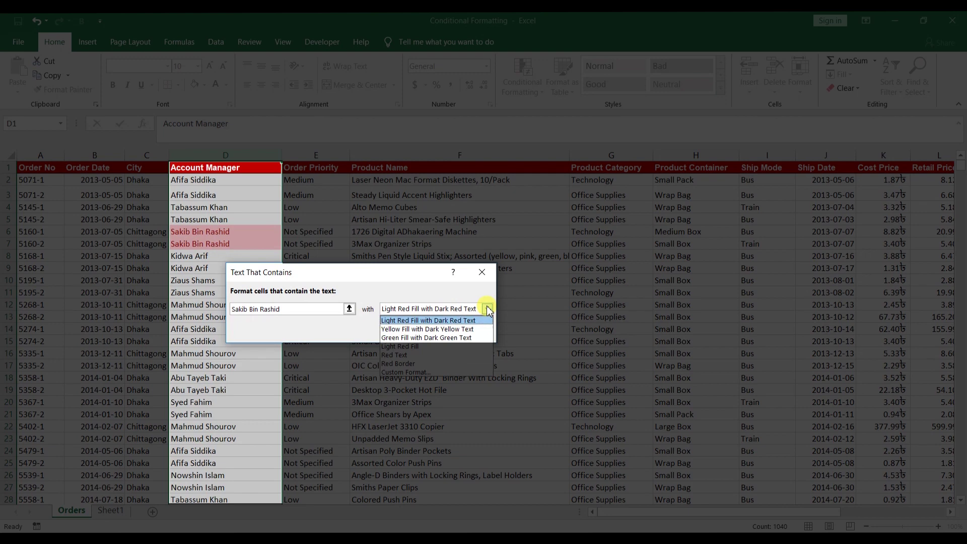
{"action": "left_click", "coordinate": [452, 329]}
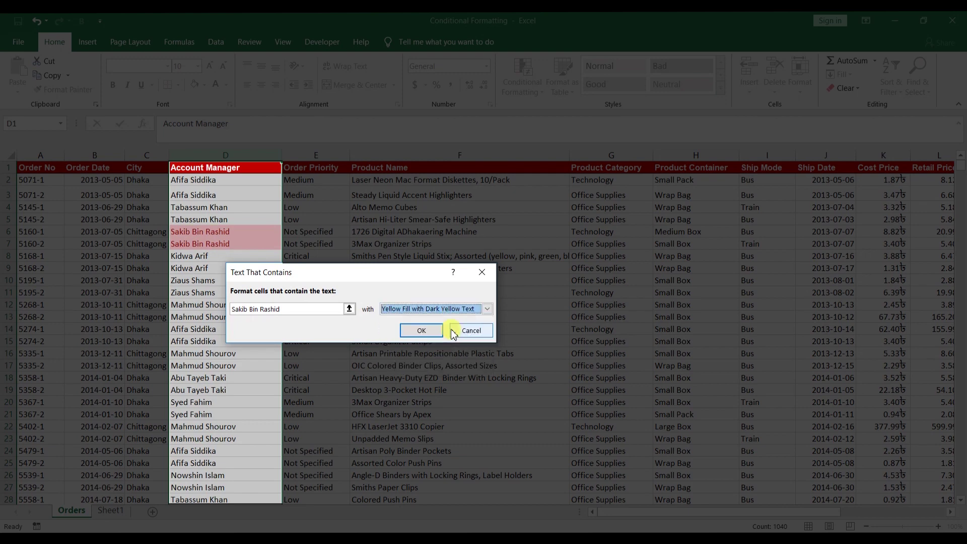
{"action": "left_click", "coordinate": [421, 331]}
{"action": "left_click", "coordinate": [256, 231]}
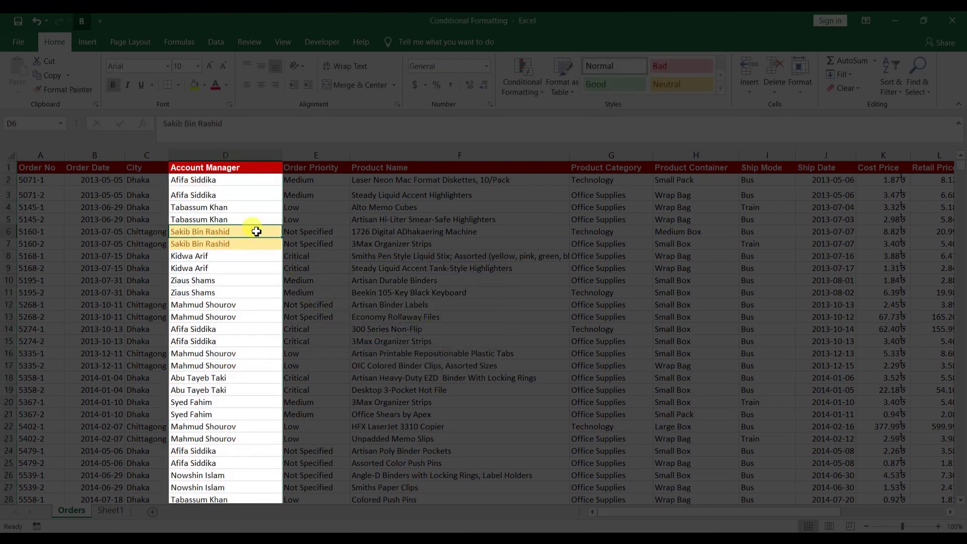
{"action": "key", "text": "Down"}
{"action": "key", "text": "Down"}
{"action": "key", "text": "Down"}
{"action": "key", "text": "Down"}
{"action": "key", "text": "Down"}
{"action": "key", "text": "Down"}
{"action": "key", "text": "Down"}
{"action": "key", "text": "Down"}
{"action": "key", "text": "Down"}
{"action": "key", "text": "Down"}
{"action": "key", "text": "Down"}
{"action": "key", "text": "Down"}
{"action": "key", "text": "Down"}
{"action": "key", "text": "Down"}
{"action": "key", "text": "Down"}
{"action": "key", "text": "Down"}
{"action": "key", "text": "Down"}
{"action": "key", "text": "Down"}
{"action": "key", "text": "Down"}
{"action": "key", "text": "Down"}
{"action": "key", "text": "Down"}
{"action": "key", "text": "Down"}
{"action": "key", "text": "Down"}
{"action": "key", "text": "Down"}
{"action": "key", "text": "Down"}
{"action": "key", "text": "Down"}
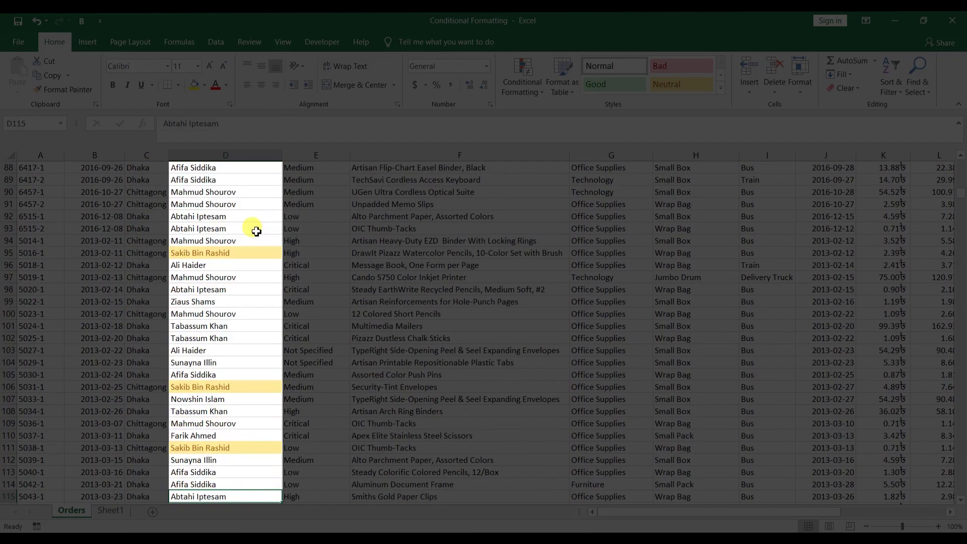
{"action": "key", "text": "ctrl+Home"}
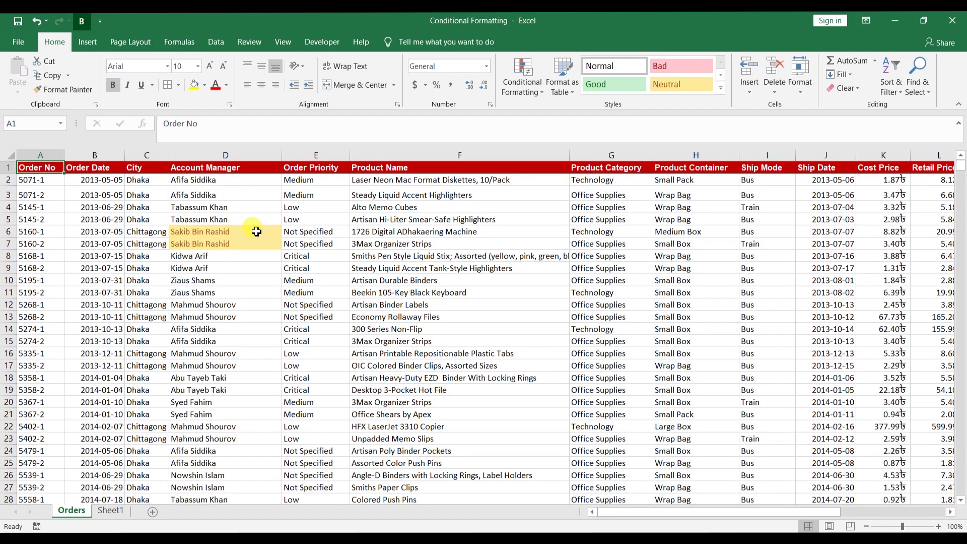
{"action": "key", "text": "Right"}
{"action": "key", "text": "Right"}
{"action": "key", "text": "Right"}
{"action": "key", "text": "Right"}
{"action": "key", "text": "Right"}
{"action": "key", "text": "Right"}
{"action": "key", "text": "Right"}
{"action": "key", "text": "Right"}
{"action": "key", "text": "Right"}
{"action": "key", "text": "Right"}
{"action": "key", "text": "Right"}
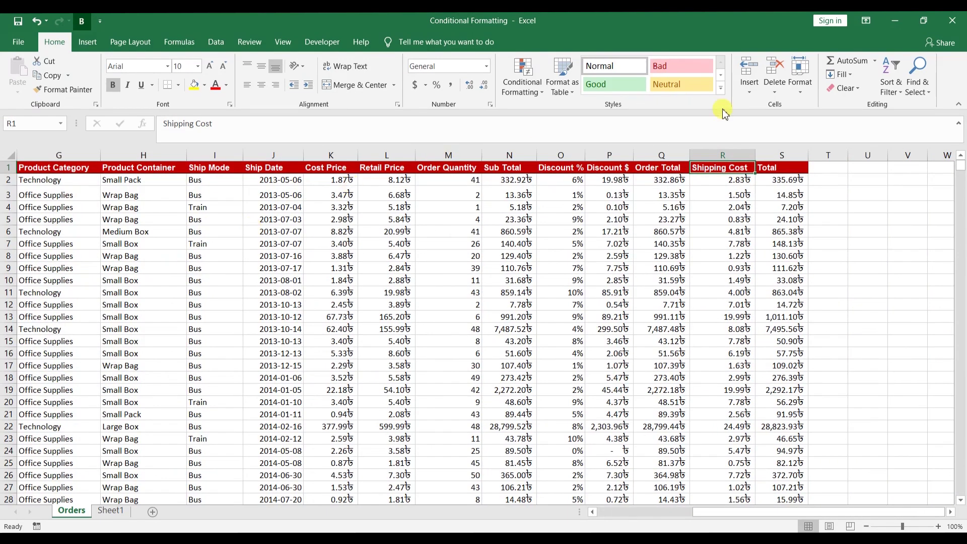
- Apply Gradient Fill Green Data Bars to column S, then select the Total data range
{"action": "left_click", "coordinate": [781, 155]}
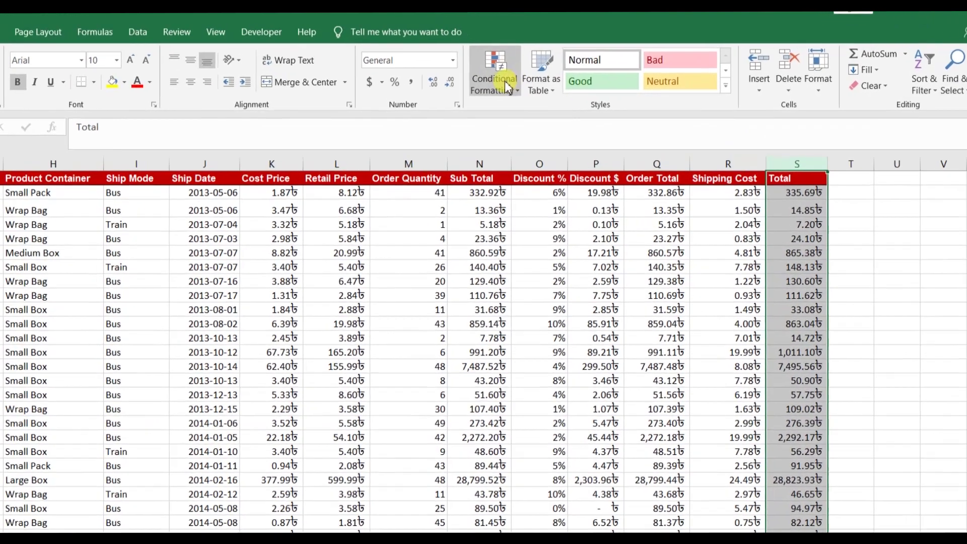
{"action": "left_click", "coordinate": [523, 81]}
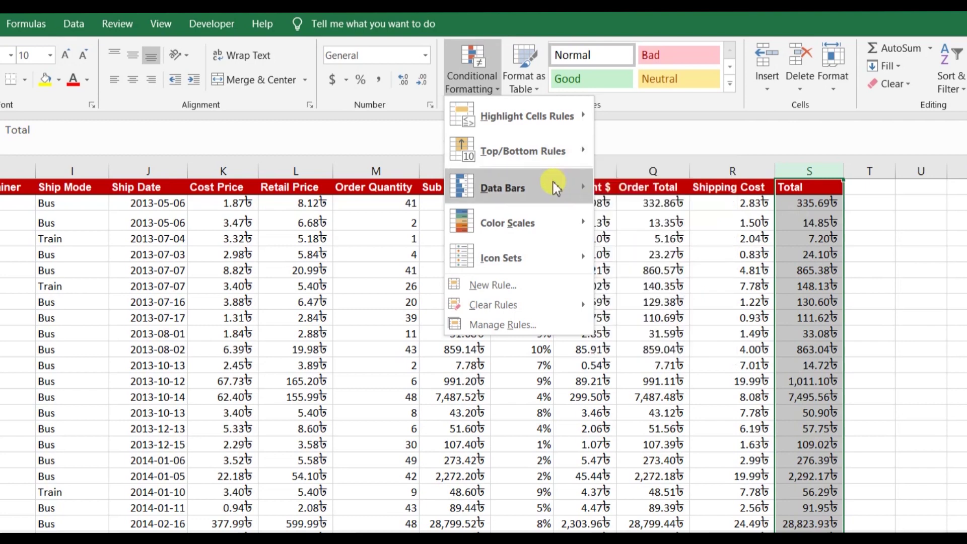
{"action": "mouse_move", "coordinate": [503, 187]}
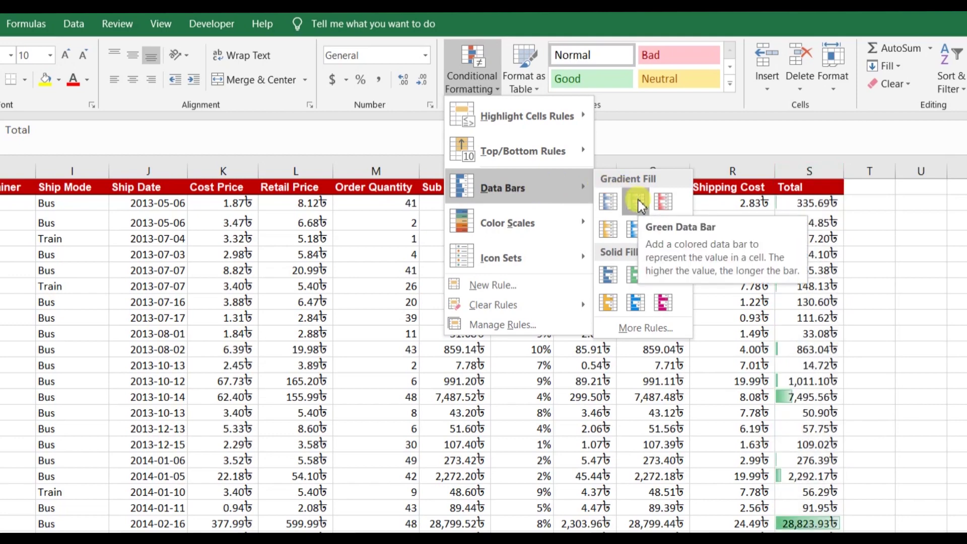
{"action": "left_click", "coordinate": [637, 201]}
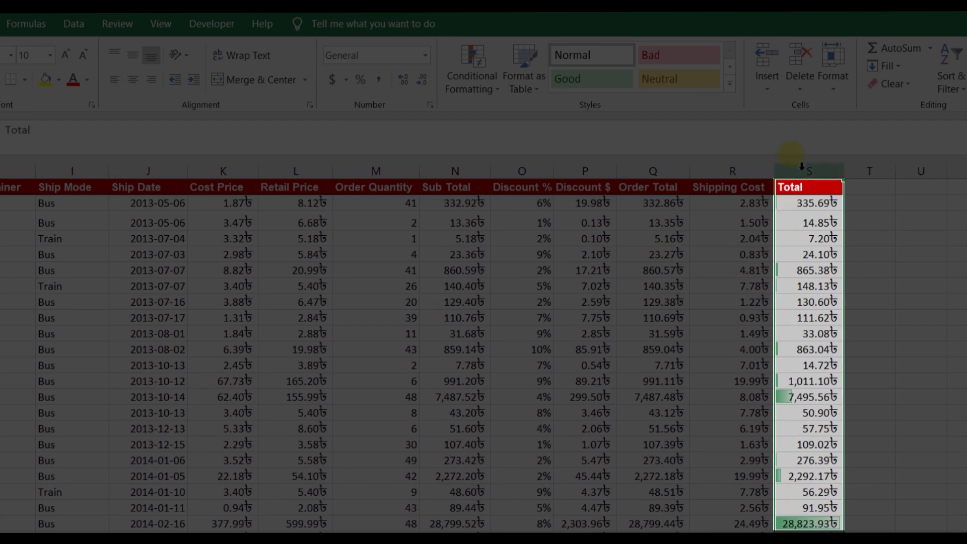
{"action": "left_click", "coordinate": [798, 190]}
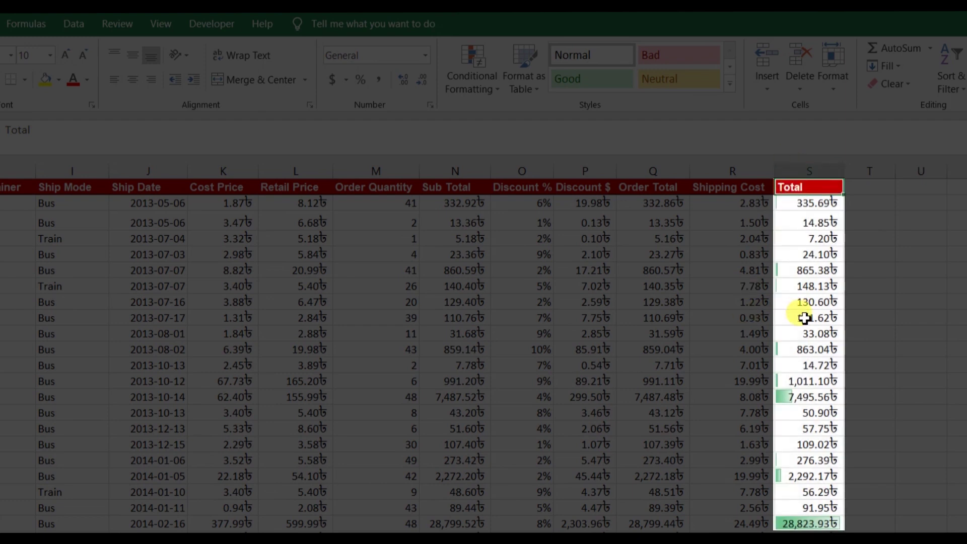
{"action": "left_click", "coordinate": [806, 524]}
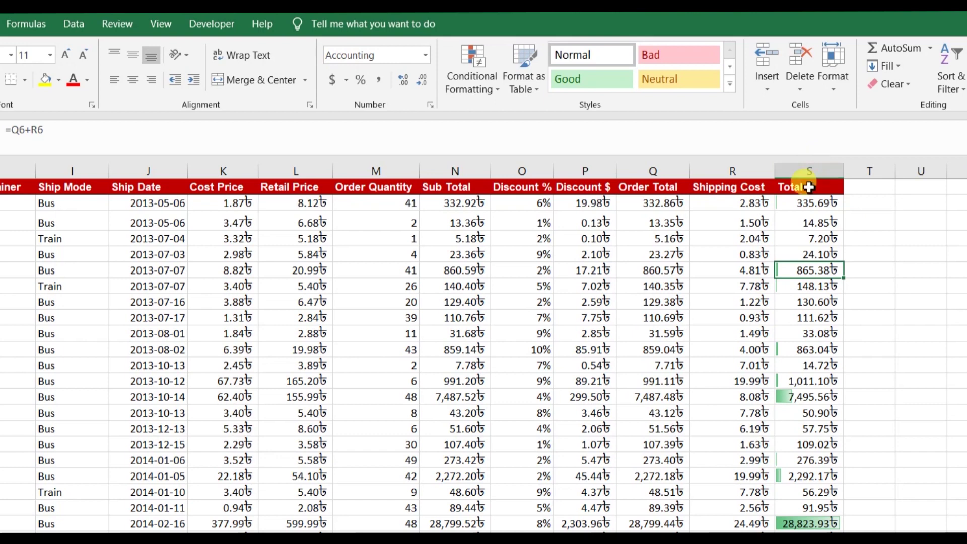
{"action": "left_click", "coordinate": [808, 188]}
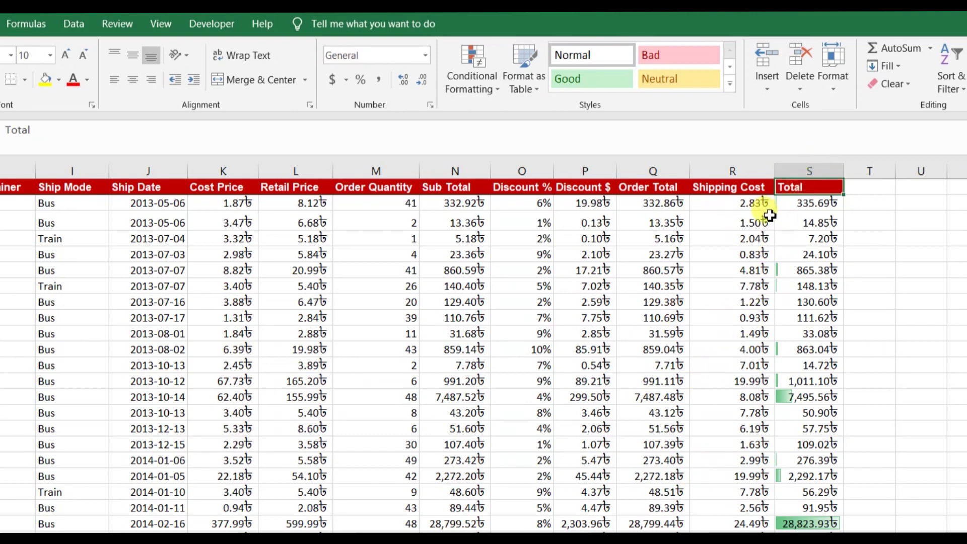
{"action": "key", "text": "ctrl+shift+Down"}
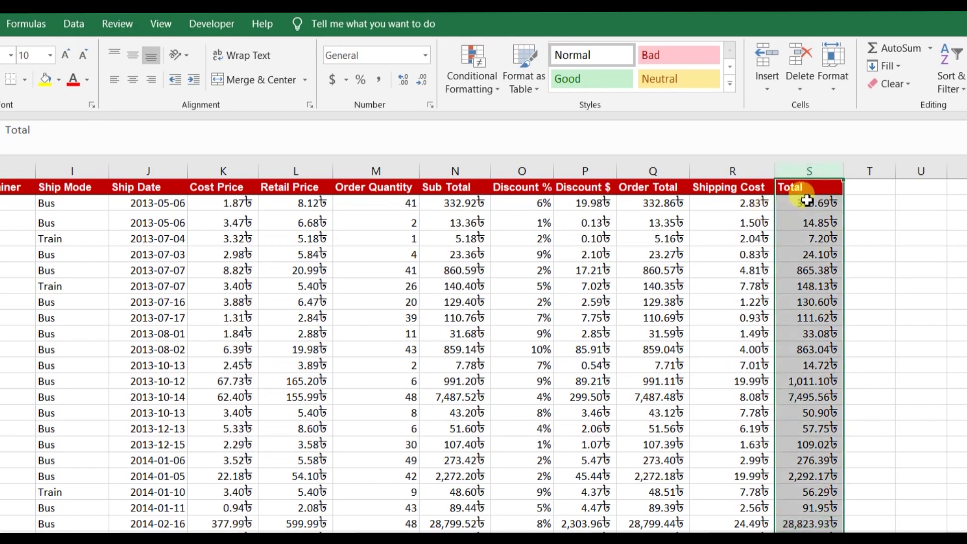
- Apply the Green - Yellow - Red Color Scale to the selected Total range and review the colored values
{"action": "left_click", "coordinate": [474, 86]}
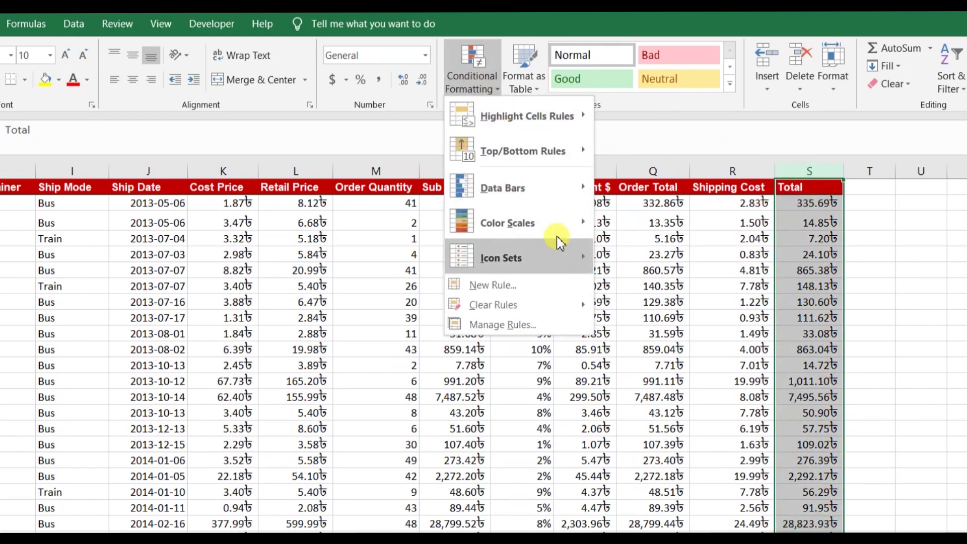
{"action": "left_click", "coordinate": [498, 223]}
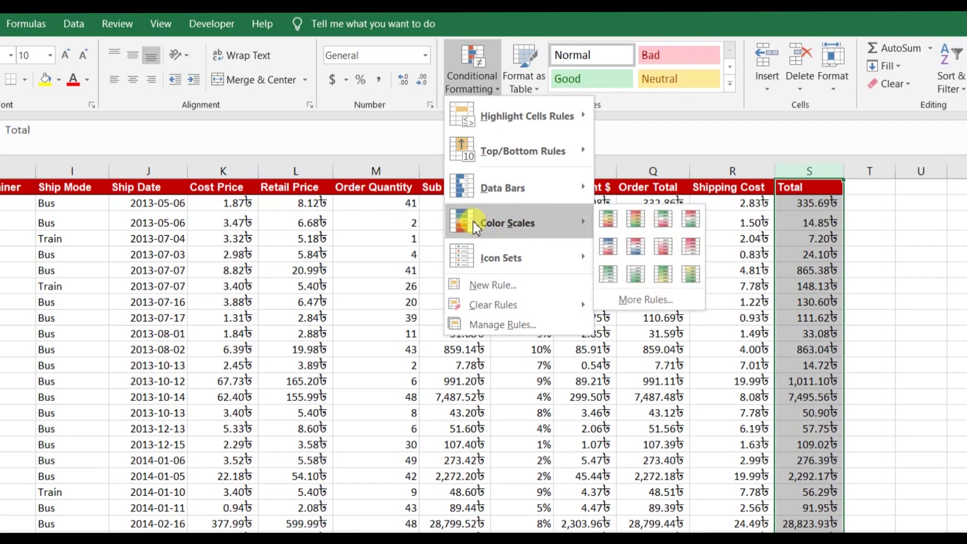
{"action": "left_click", "coordinate": [636, 218]}
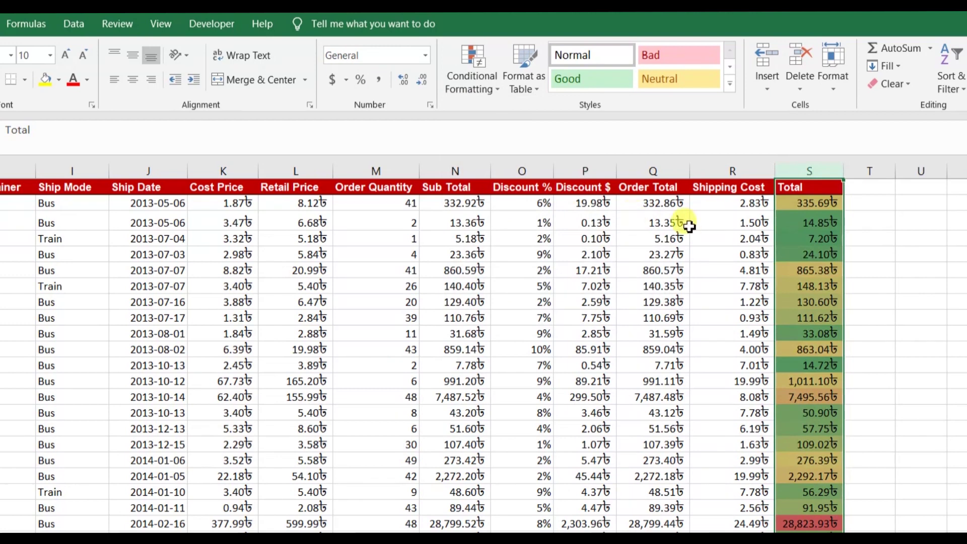
{"action": "left_click", "coordinate": [837, 224]}
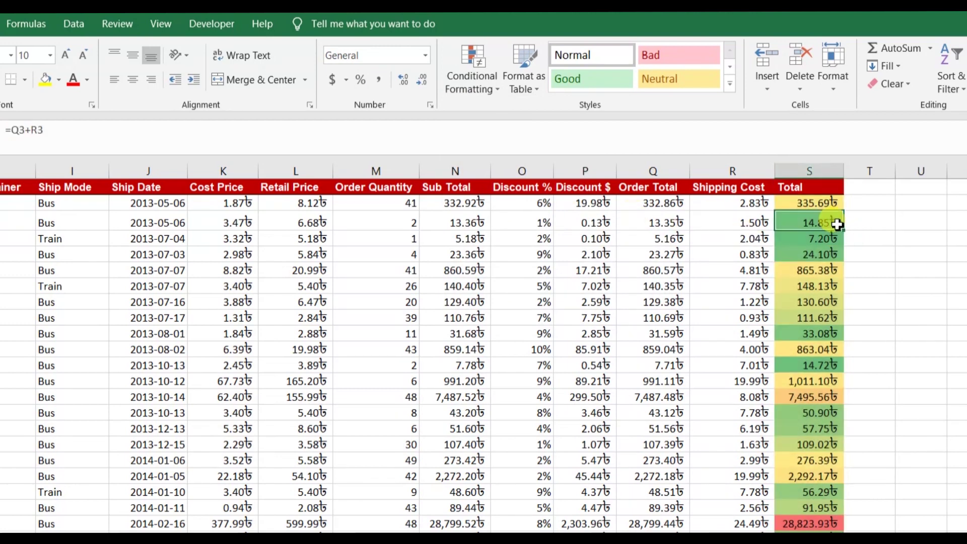
{"action": "left_click", "coordinate": [823, 524]}
{"action": "left_click", "coordinate": [819, 351]}
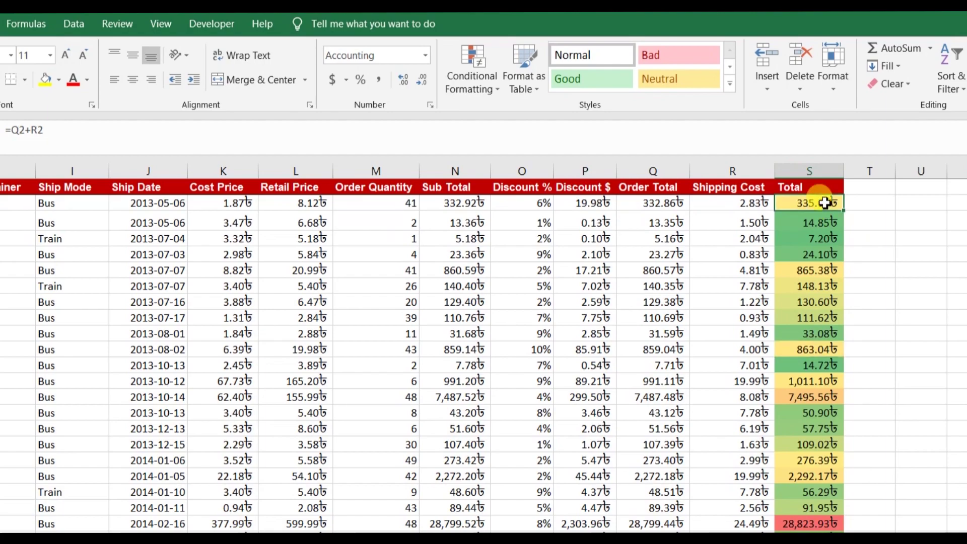
{"action": "scroll", "coordinate": [824, 203], "scroll_direction": "down", "scroll_amount": 2}
{"action": "scroll", "coordinate": [824, 203], "scroll_direction": "down", "scroll_amount": 4}
{"action": "scroll", "coordinate": [824, 202], "scroll_direction": "down", "scroll_amount": 4}
{"action": "scroll", "coordinate": [824, 203], "scroll_direction": "down", "scroll_amount": 5}
{"action": "scroll", "coordinate": [824, 203], "scroll_direction": "down", "scroll_amount": 4}
{"action": "scroll", "coordinate": [824, 203], "scroll_direction": "down", "scroll_amount": 4}
{"action": "scroll", "coordinate": [824, 203], "scroll_direction": "down", "scroll_amount": 4}
{"action": "scroll", "coordinate": [824, 203], "scroll_direction": "down", "scroll_amount": 4}
{"action": "scroll", "coordinate": [820, 200], "scroll_direction": "down", "scroll_amount": 4}
{"action": "scroll", "coordinate": [821, 200], "scroll_direction": "down", "scroll_amount": 4}
{"action": "scroll", "coordinate": [821, 200], "scroll_direction": "down", "scroll_amount": 4}
{"action": "scroll", "coordinate": [817, 197], "scroll_direction": "down", "scroll_amount": 3}
{"action": "scroll", "coordinate": [817, 197], "scroll_direction": "down", "scroll_amount": 4}
{"action": "scroll", "coordinate": [816, 196], "scroll_direction": "down", "scroll_amount": 4}
{"action": "scroll", "coordinate": [814, 195], "scroll_direction": "down", "scroll_amount": 4}
{"action": "scroll", "coordinate": [814, 194], "scroll_direction": "down", "scroll_amount": 4}
{"action": "scroll", "coordinate": [813, 194], "scroll_direction": "down", "scroll_amount": 4}
{"action": "scroll", "coordinate": [812, 193], "scroll_direction": "down", "scroll_amount": 4}
{"action": "scroll", "coordinate": [810, 192], "scroll_direction": "down", "scroll_amount": 4}
{"action": "scroll", "coordinate": [808, 190], "scroll_direction": "down", "scroll_amount": 4}
{"action": "scroll", "coordinate": [807, 190], "scroll_direction": "down", "scroll_amount": 2}
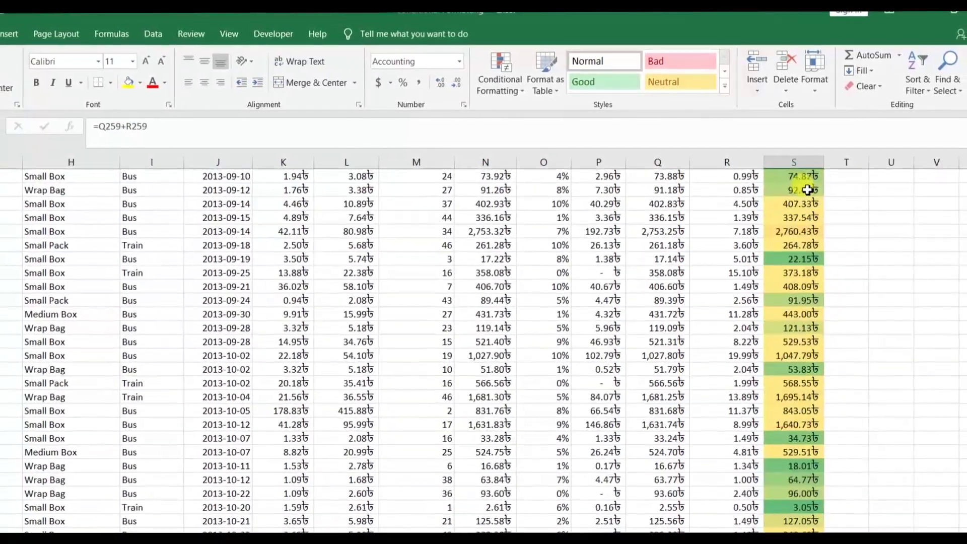